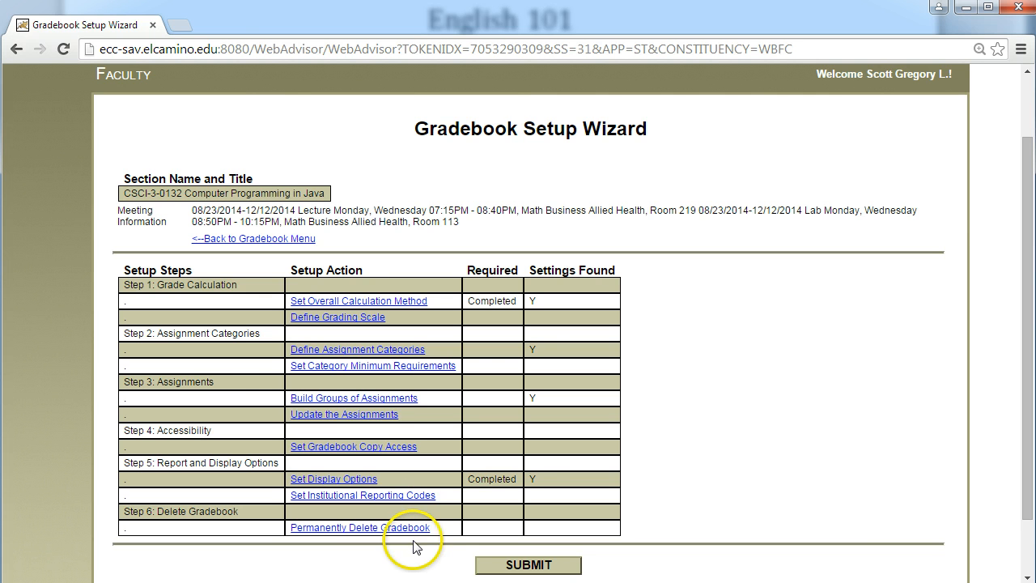
Step: Open the setup for building groups of assignments and set Quizzes to 5 default possible points with 4 to create
click(397, 399)
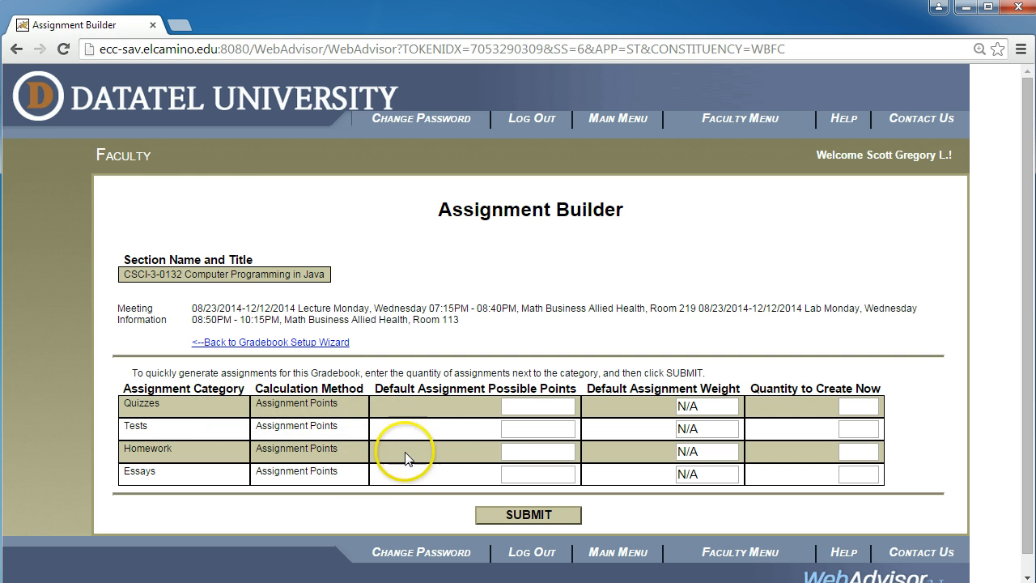
click(545, 409)
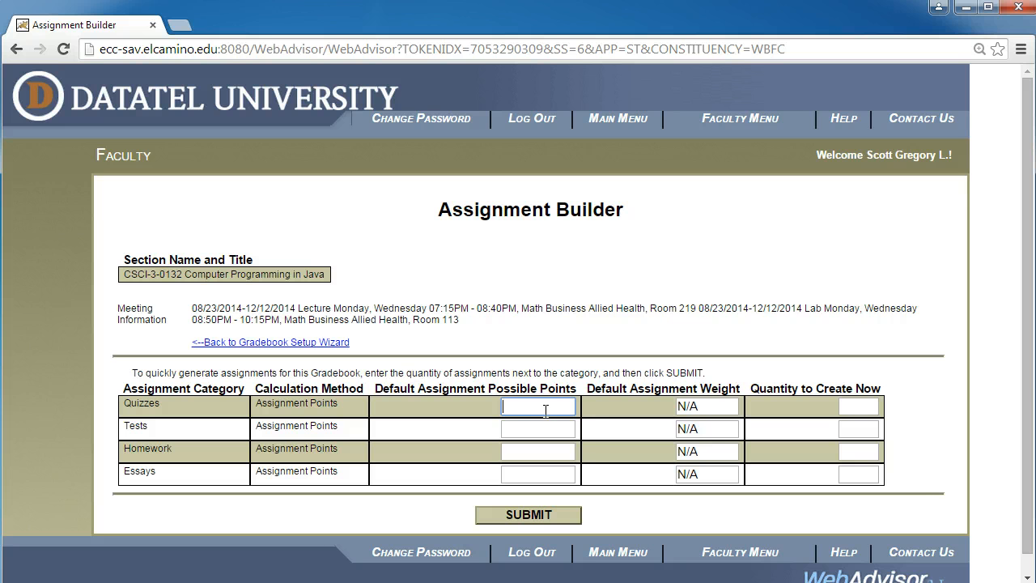
text(5)
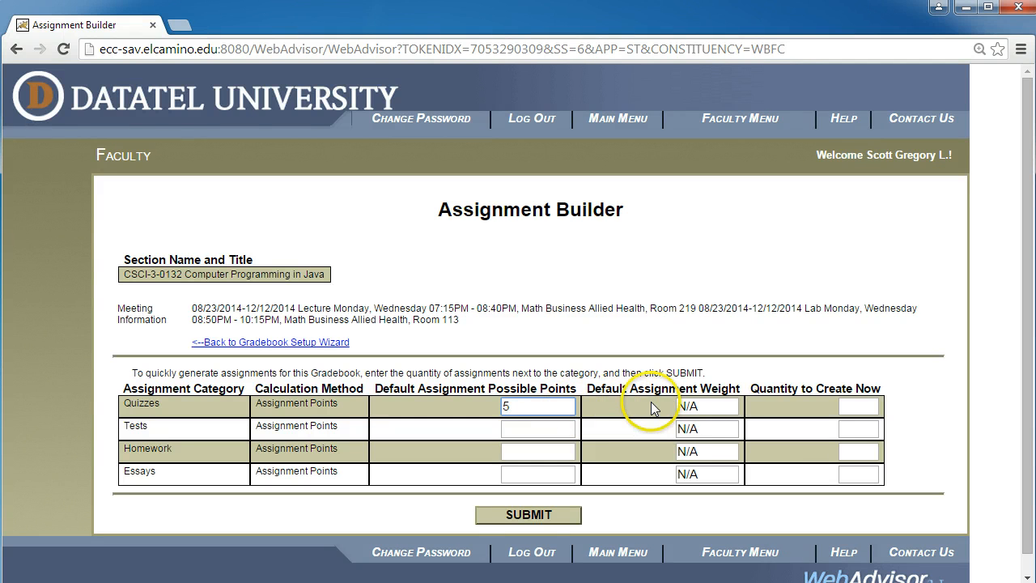
click(861, 404)
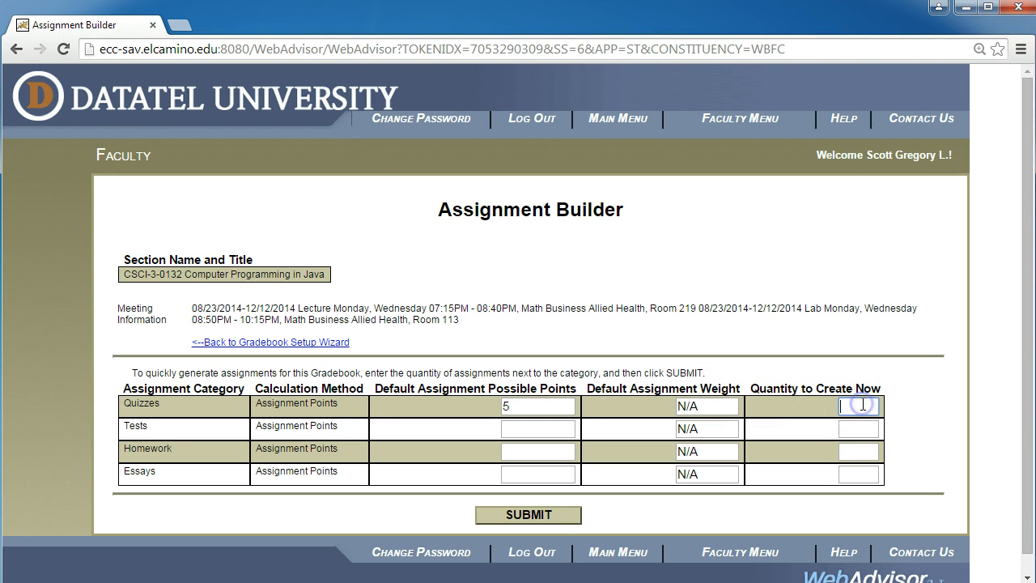
text(4)
Step: Set the default possible points to 25 for Tests, 3.33 for Homework and 6.67 for Essays
click(557, 427)
text(25)
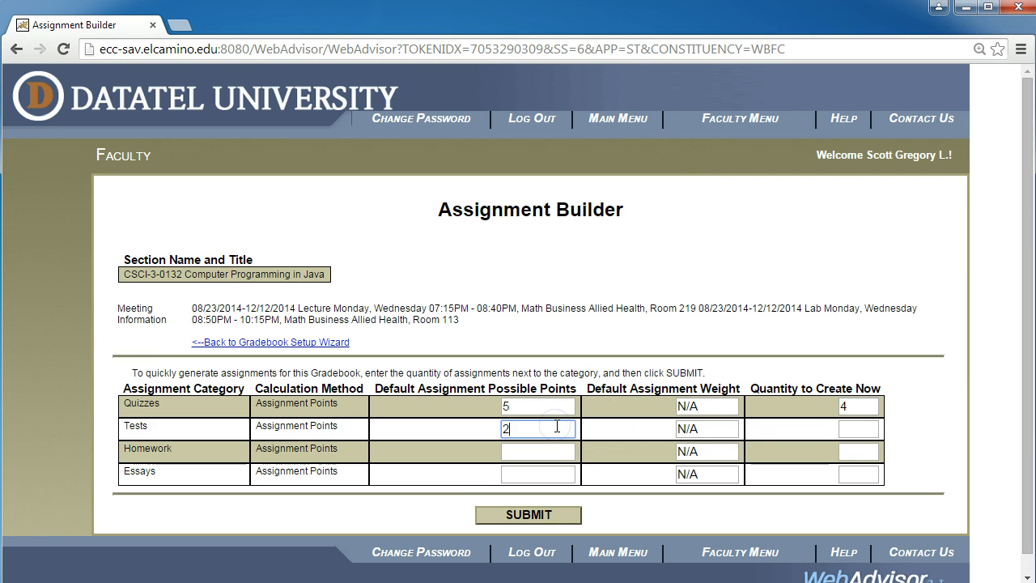
click(571, 451)
text(3)
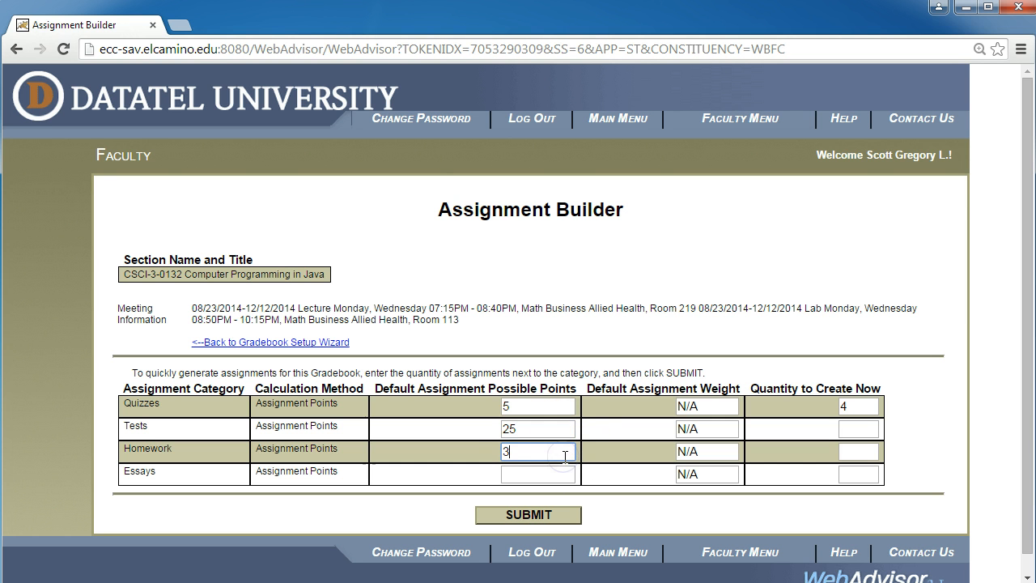
text(.33)
click(554, 475)
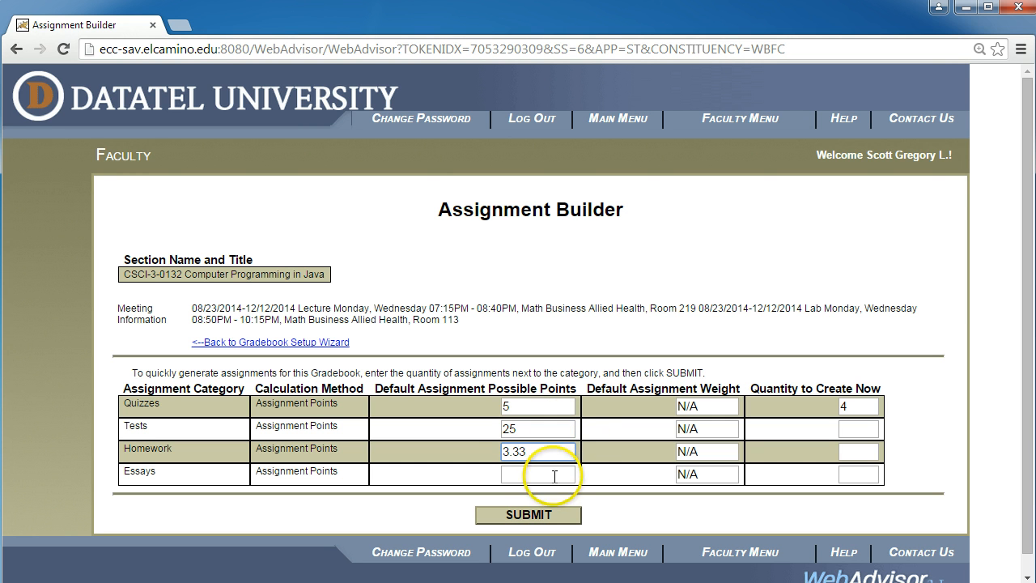
text(6.67)
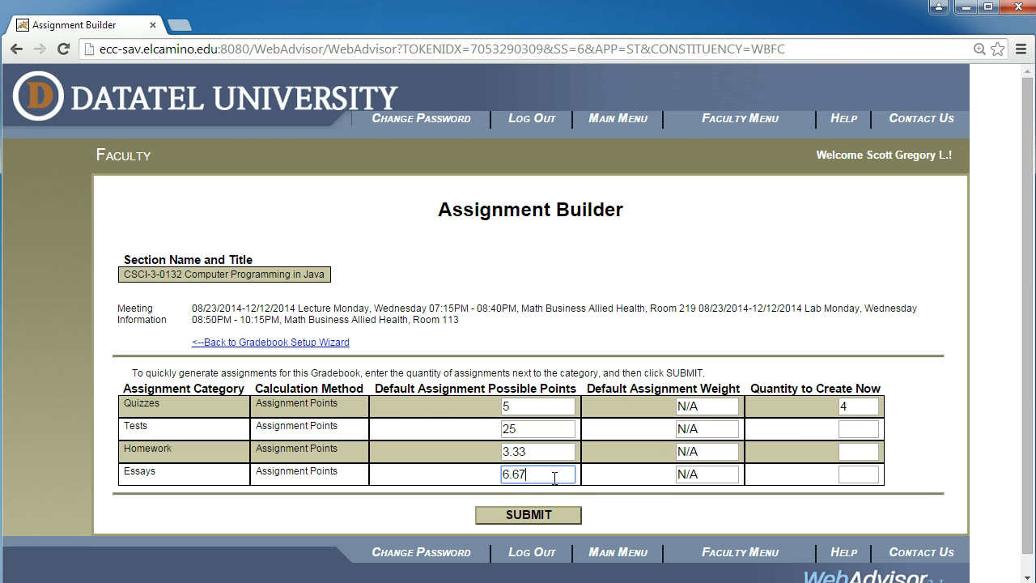
Step: Set the quantity to create to 2 Tests, 3 Homework and 3 Essays, and submit the assignment groups
click(860, 429)
text(2)
click(858, 450)
text(3)
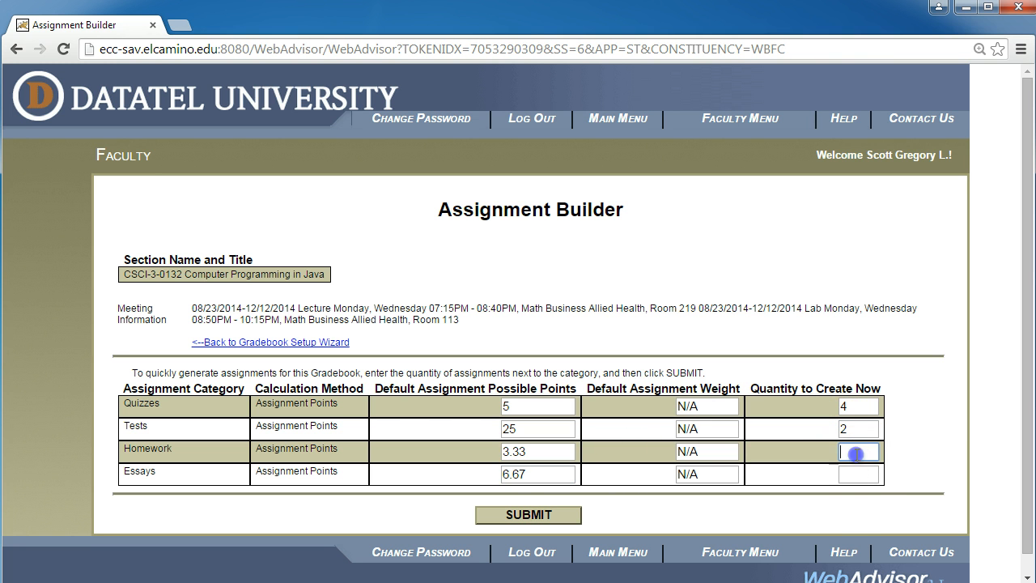
click(858, 474)
text(3)
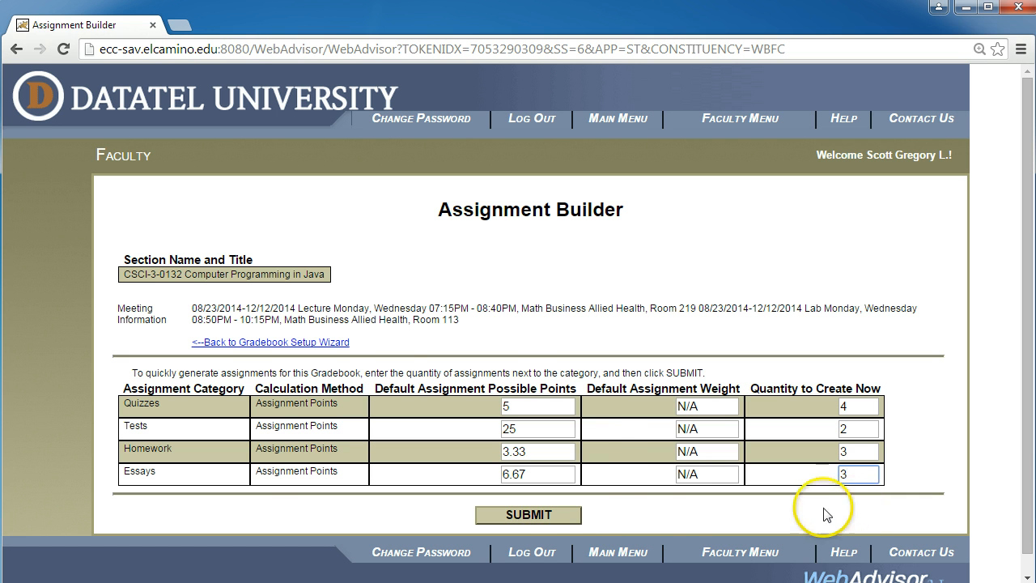
click(546, 518)
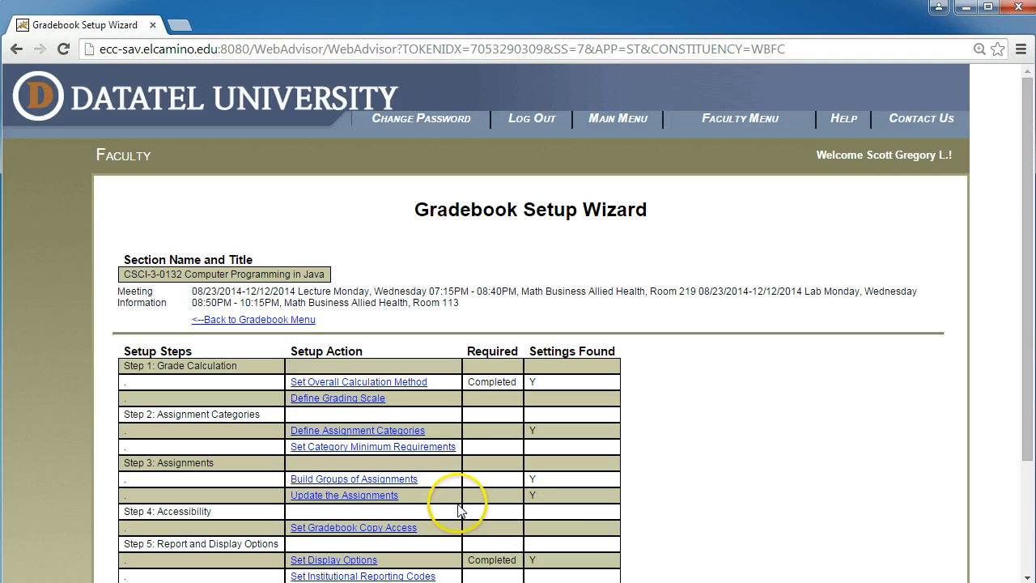
Step: Open the form for updating the assignments and rename the four quizzes Quiz 1, Quiz 2, Quiz 3 and Quiz 4
click(348, 495)
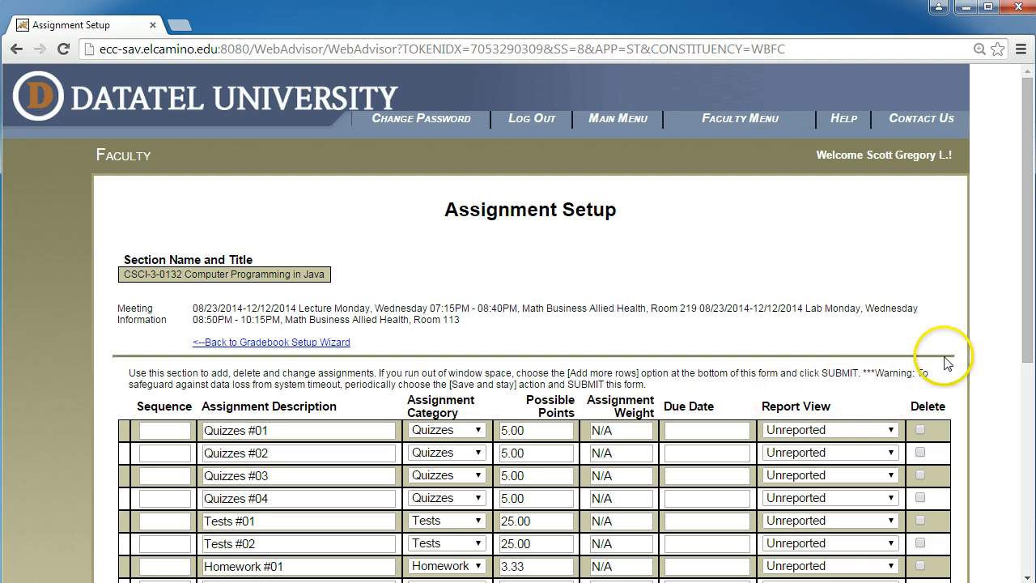
drag(1025, 332, 1020, 435)
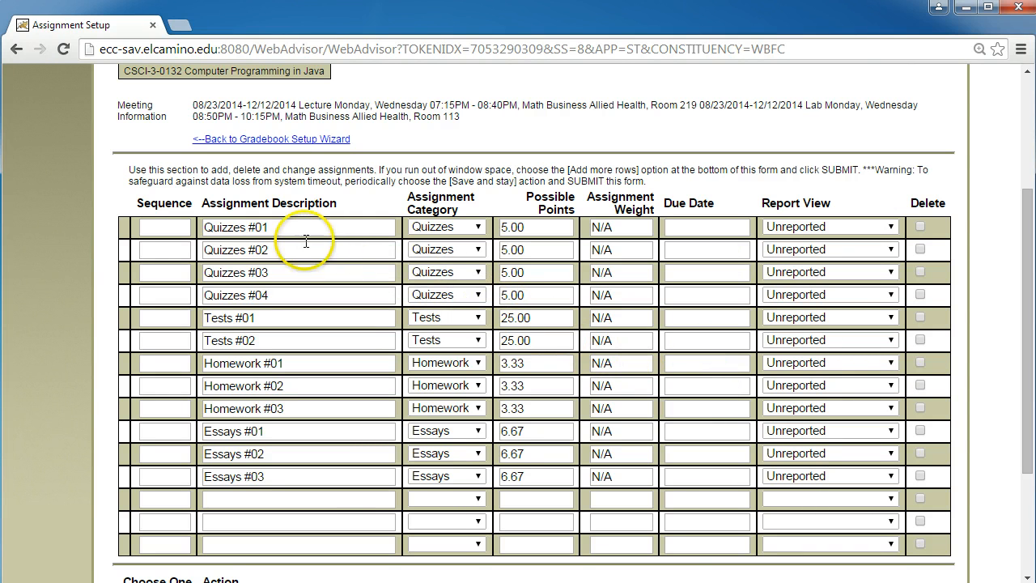
click(266, 228)
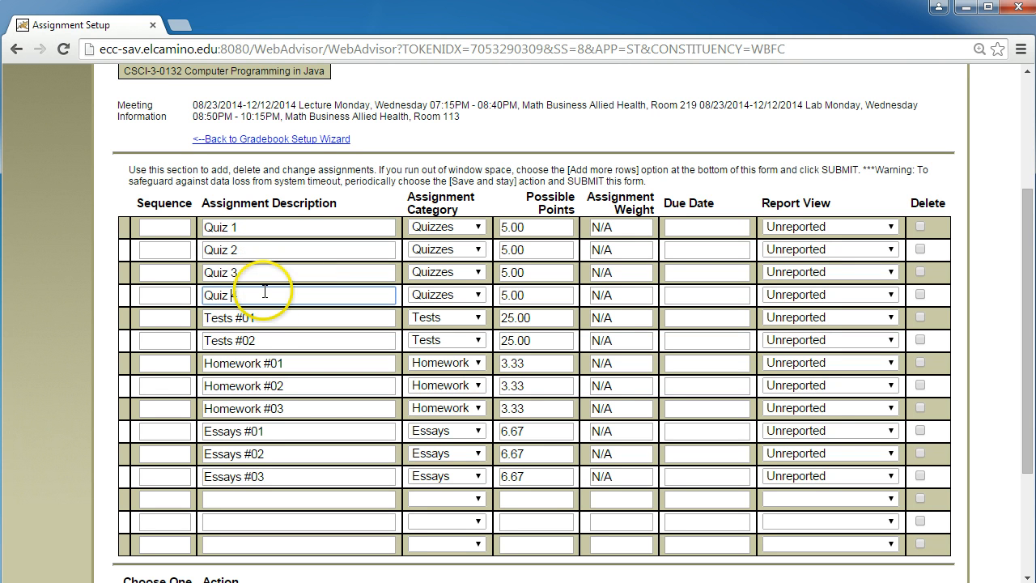
Step: Rename the first test as midterm and the second test as final
click(250, 318)
drag(250, 318, 203, 318)
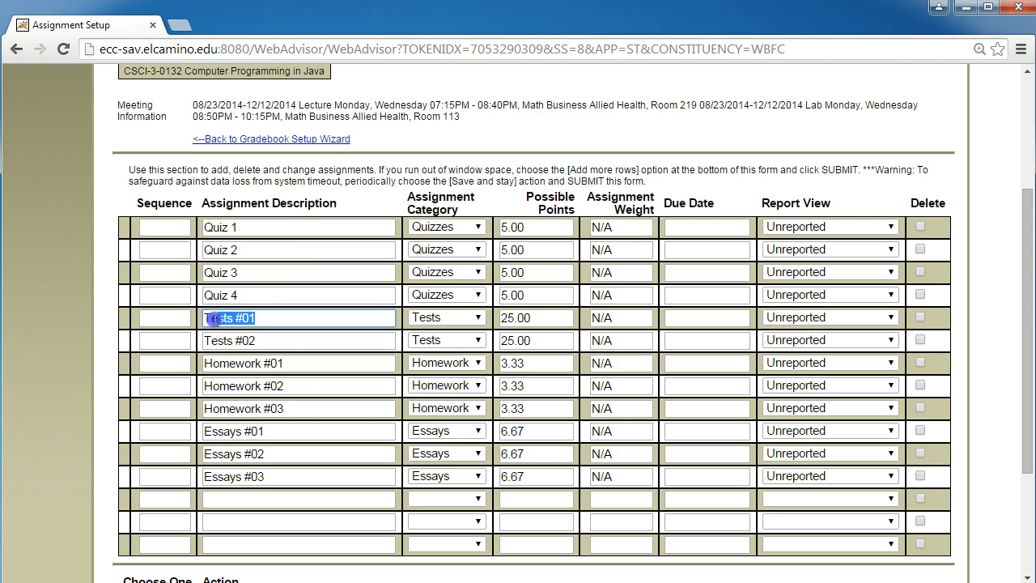
text(midterm)
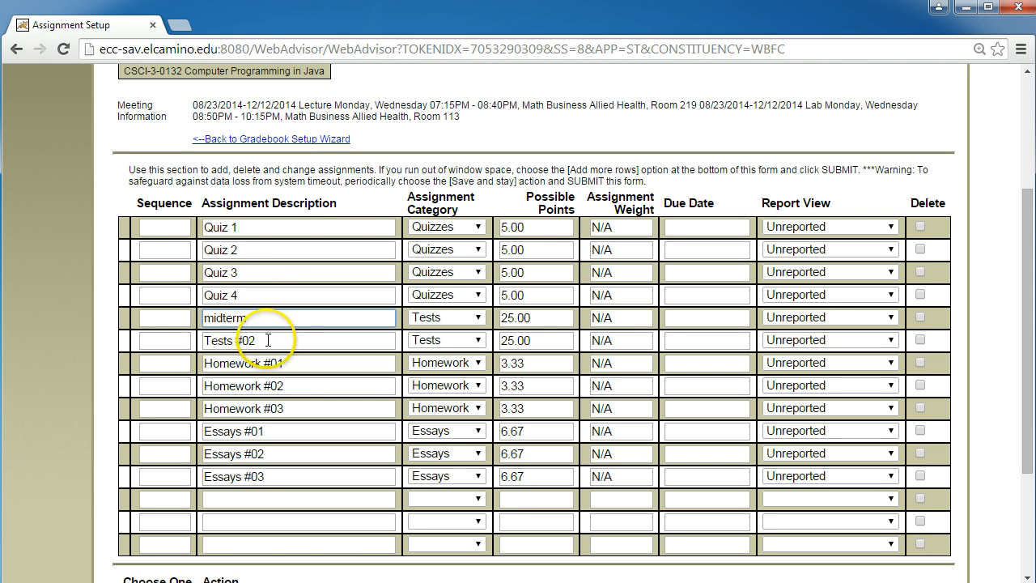
drag(271, 341, 195, 341)
text(final)
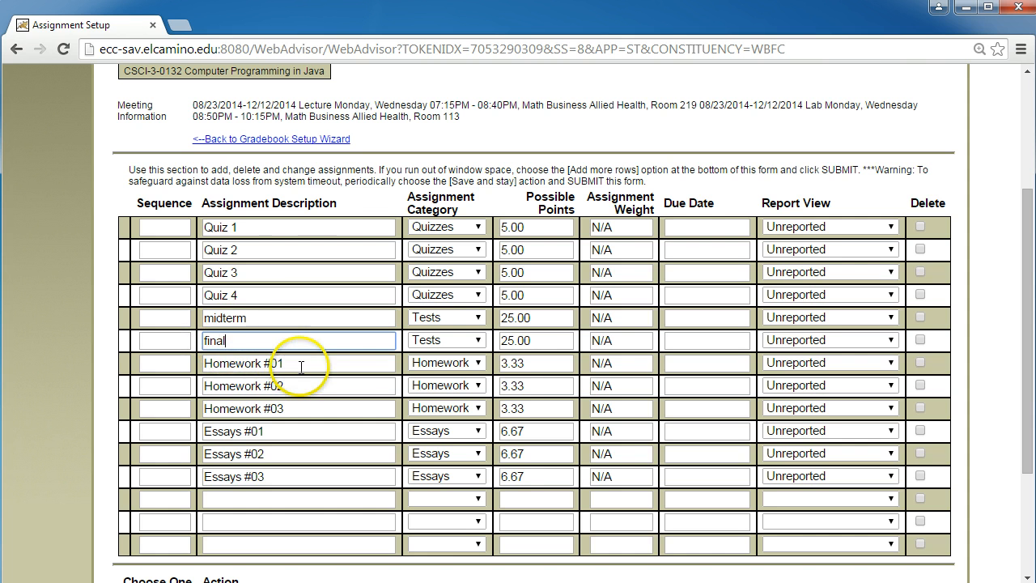
Step: Rename the homework rows Article Review, Journal Entry 1 and 2, and the essays Great Gatsby Essay, Pride & Prejudice Essay, Of Mice and Men Essay
drag(299, 363, 187, 363)
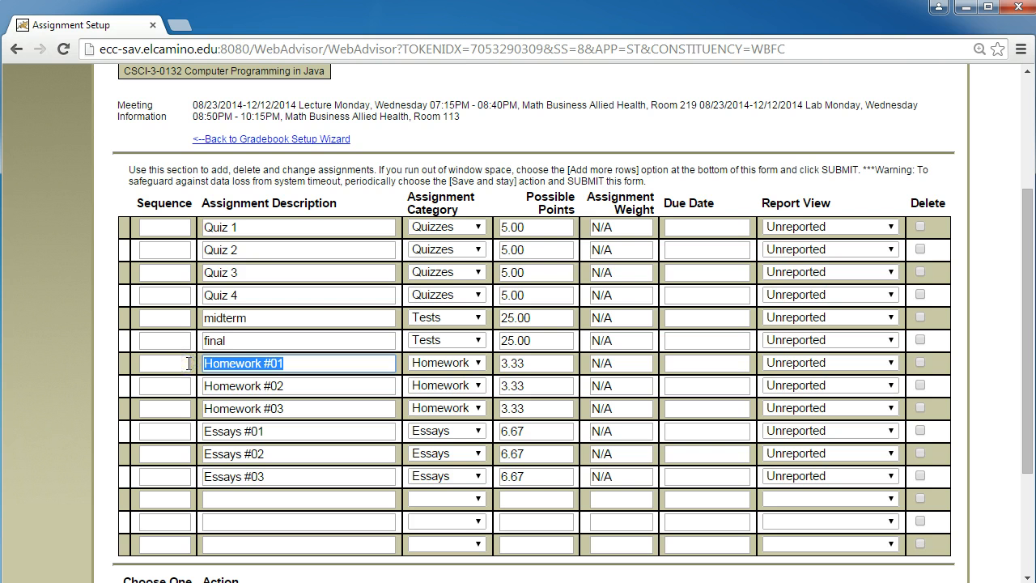
text(Article Review)
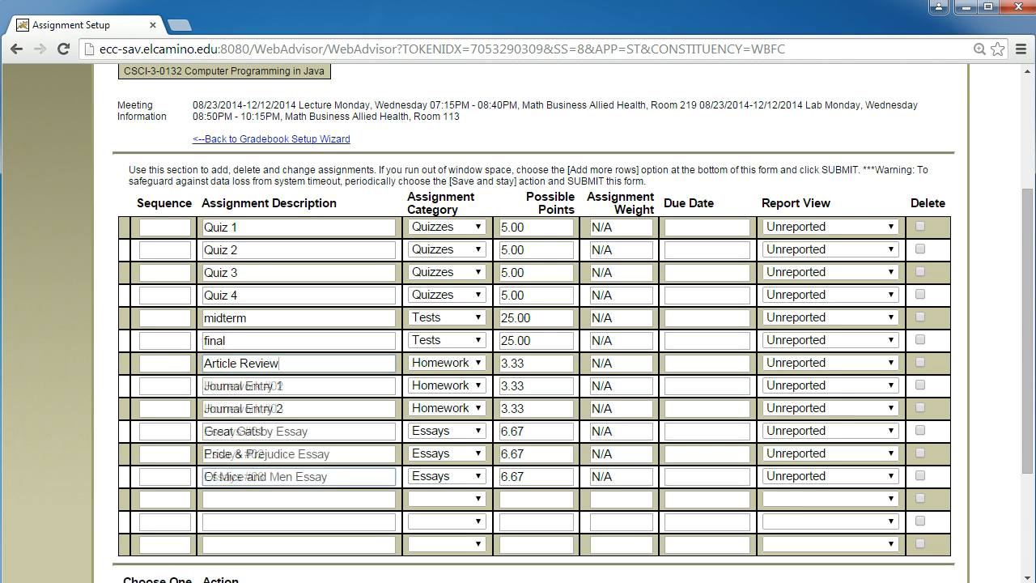
click(343, 499)
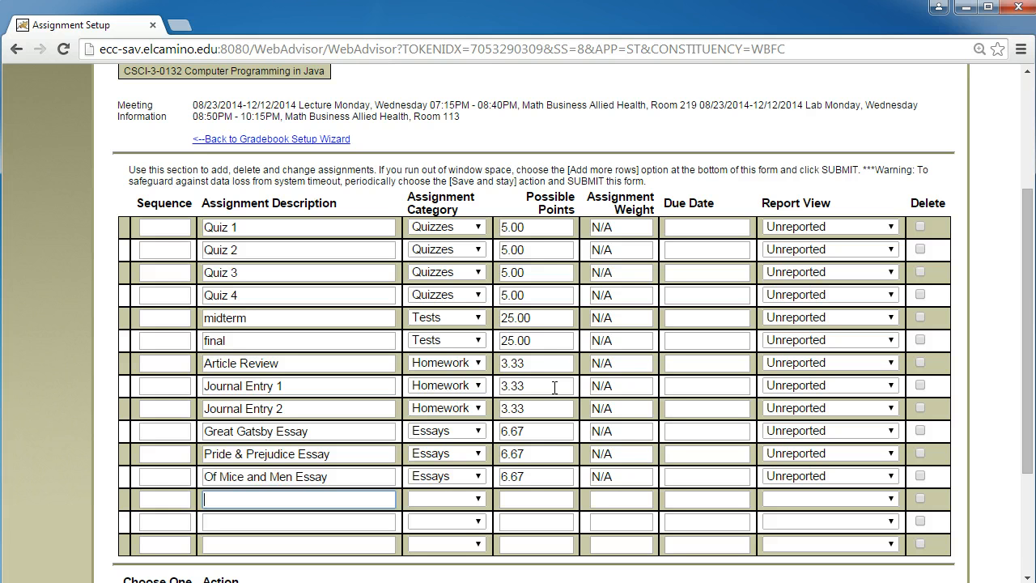
Step: Set the possible points to 3.34 for Journal Entry 1 and 6.66 for Great Gatsby Essay
click(555, 388)
key(BackSpace)
text(4)
click(549, 431)
key(BackSpace)
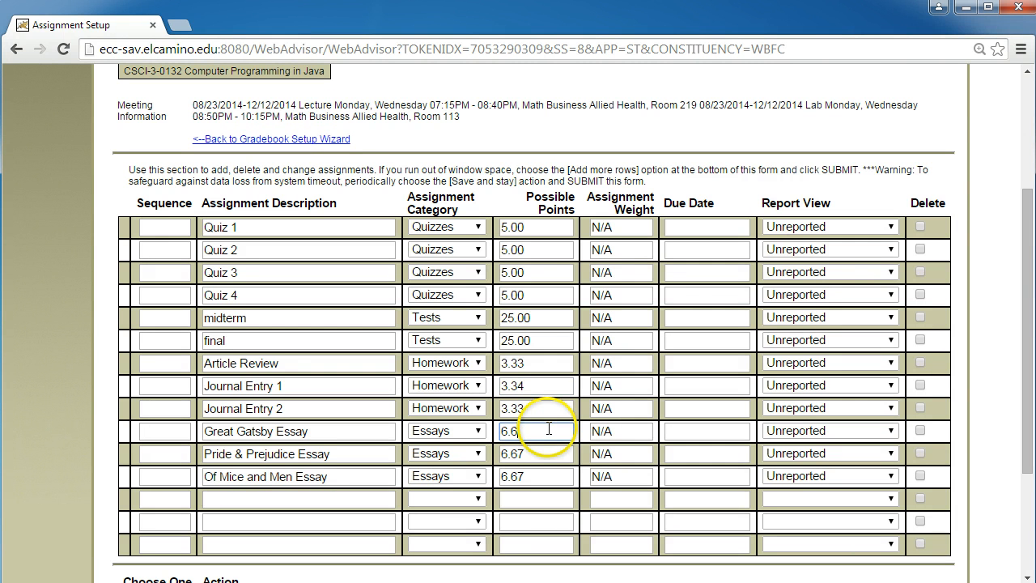
text(6)
Step: Submit the assignment changes with the Save and stay action and review the saved assignment list
drag(1026, 452, 1027, 540)
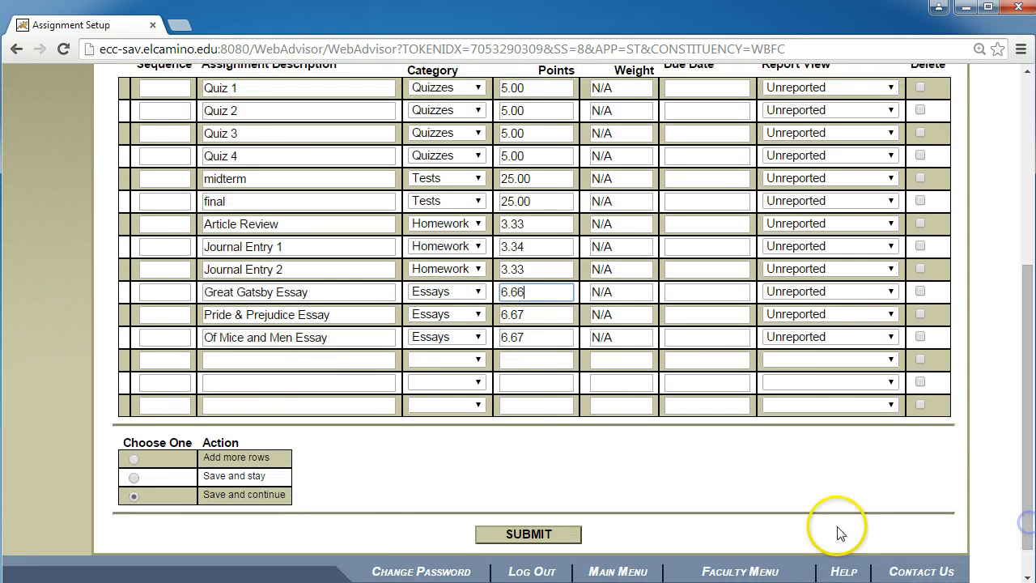
click(136, 479)
click(501, 530)
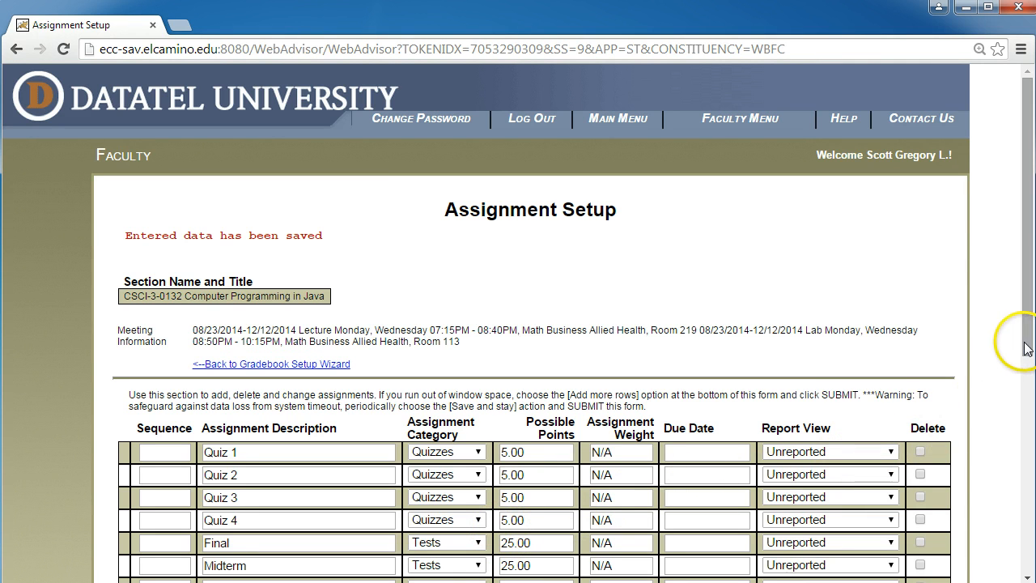
drag(1025, 347, 1025, 482)
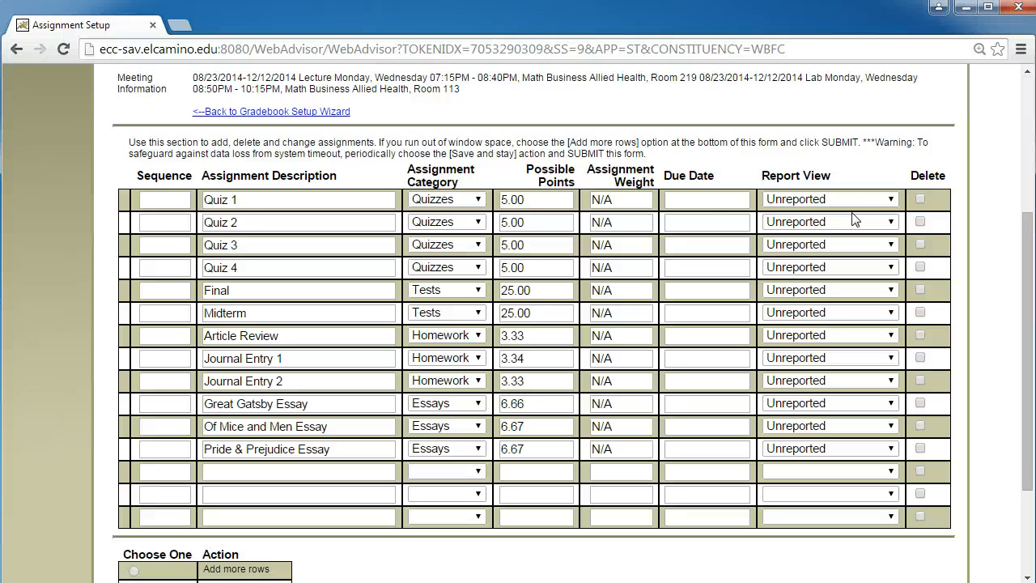
Step: Check the default report view settings in the gradebook's display options and return to the setup wizard
click(304, 112)
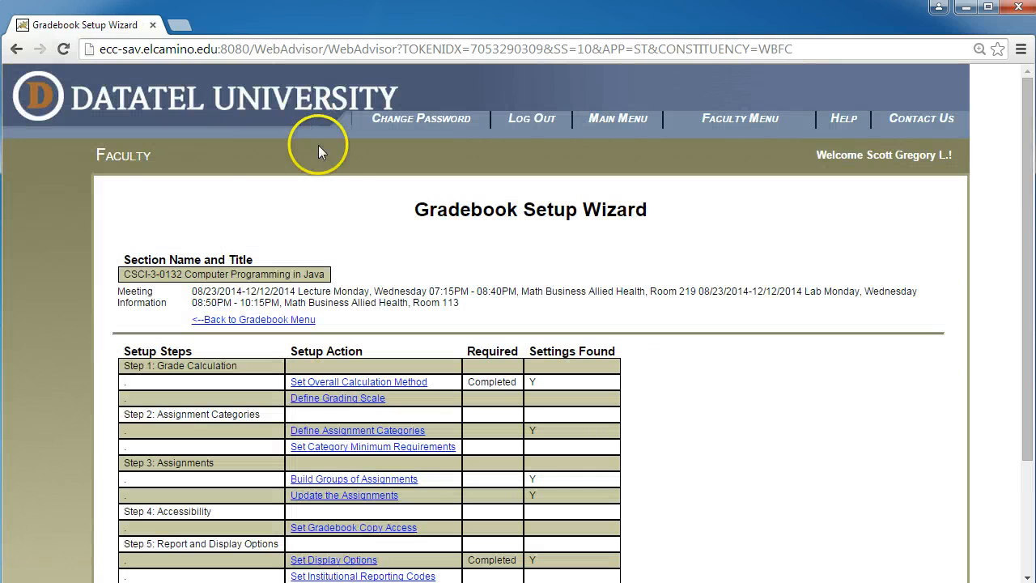
click(363, 560)
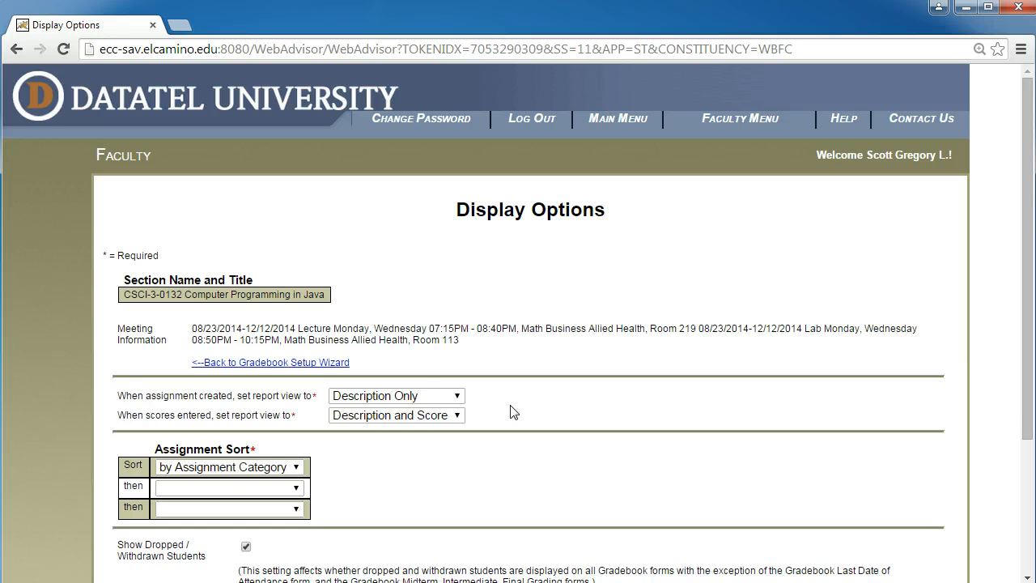
click(320, 362)
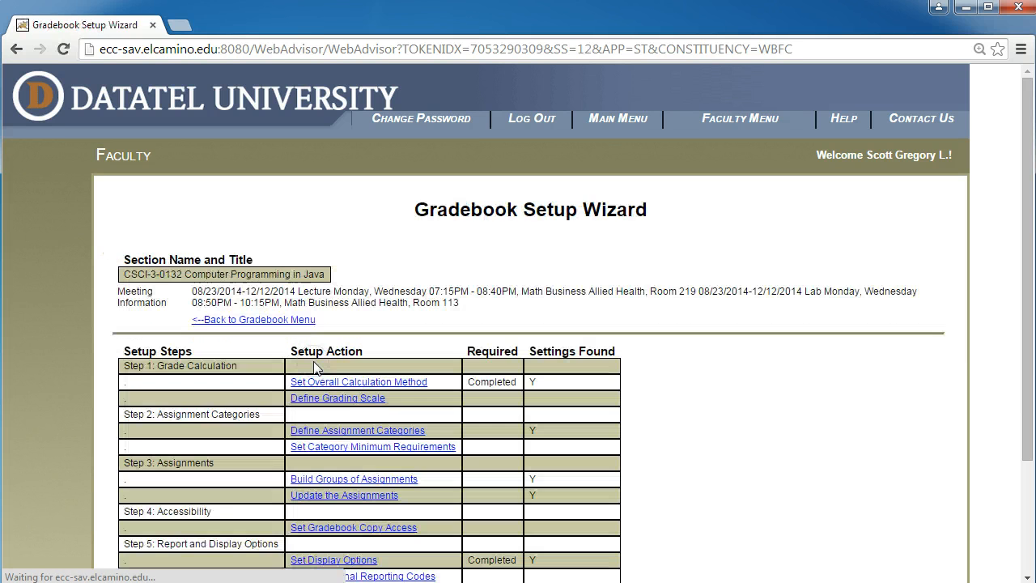
Step: Add an assignment named Emma Essay in the Essays category with 6 possible points, and submit it with Save and stay
click(366, 497)
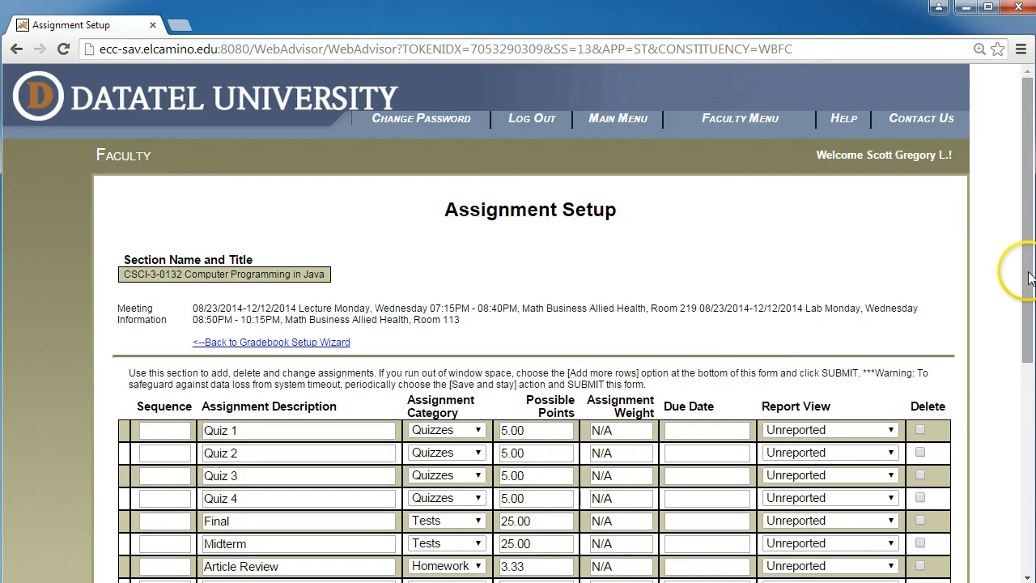
drag(1029, 275, 1027, 438)
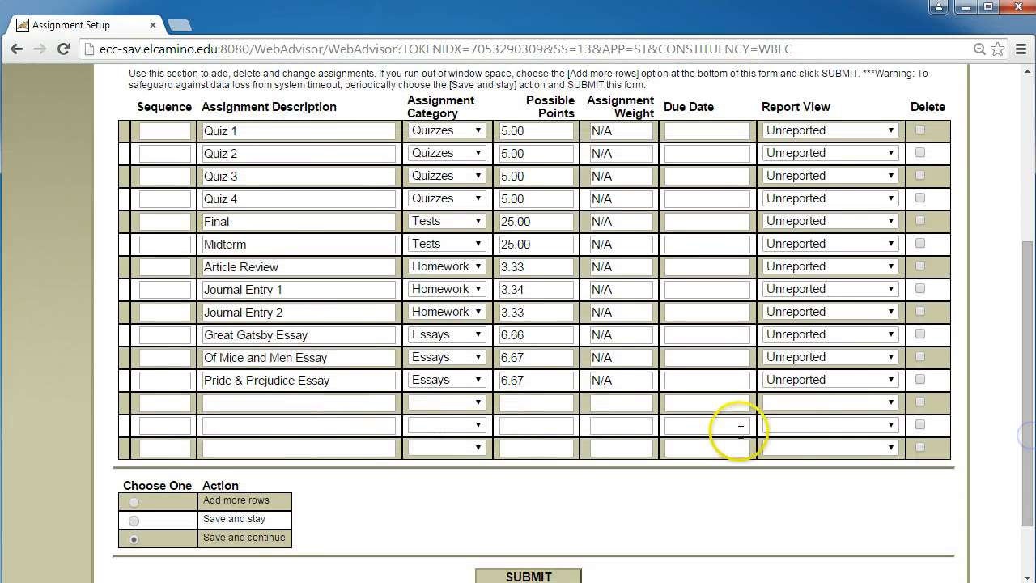
click(311, 405)
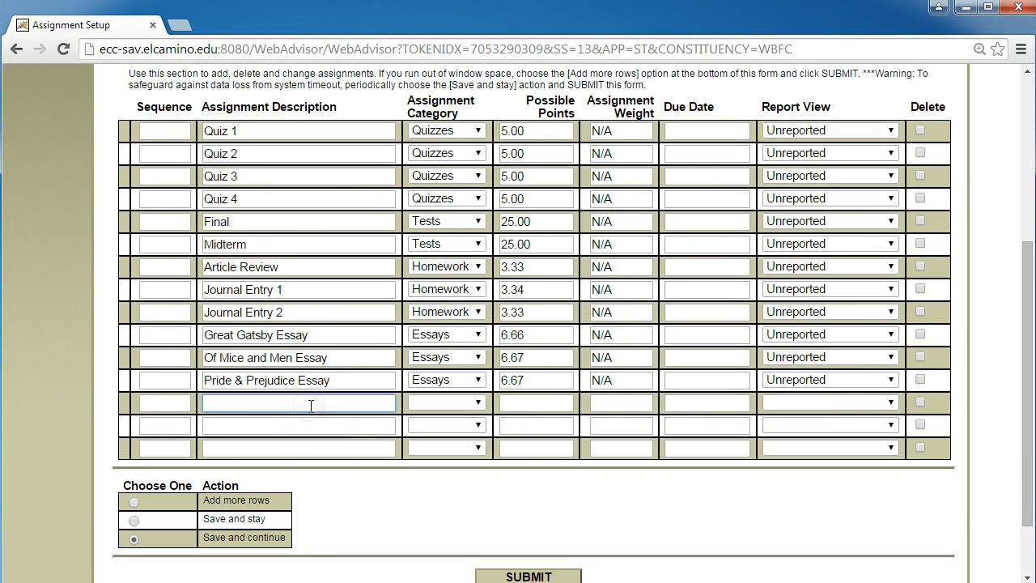
text(Emma Essay)
click(458, 405)
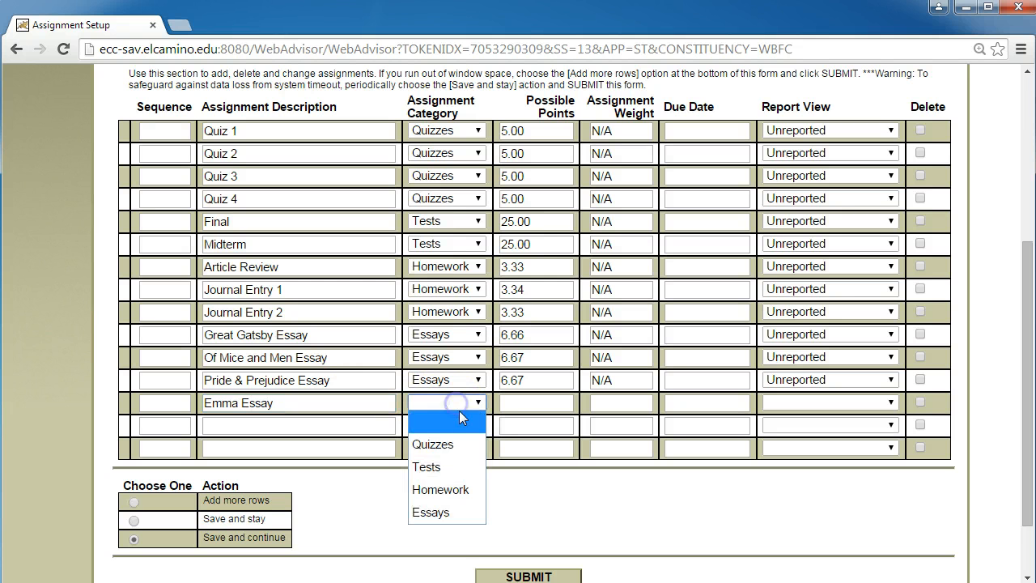
click(455, 512)
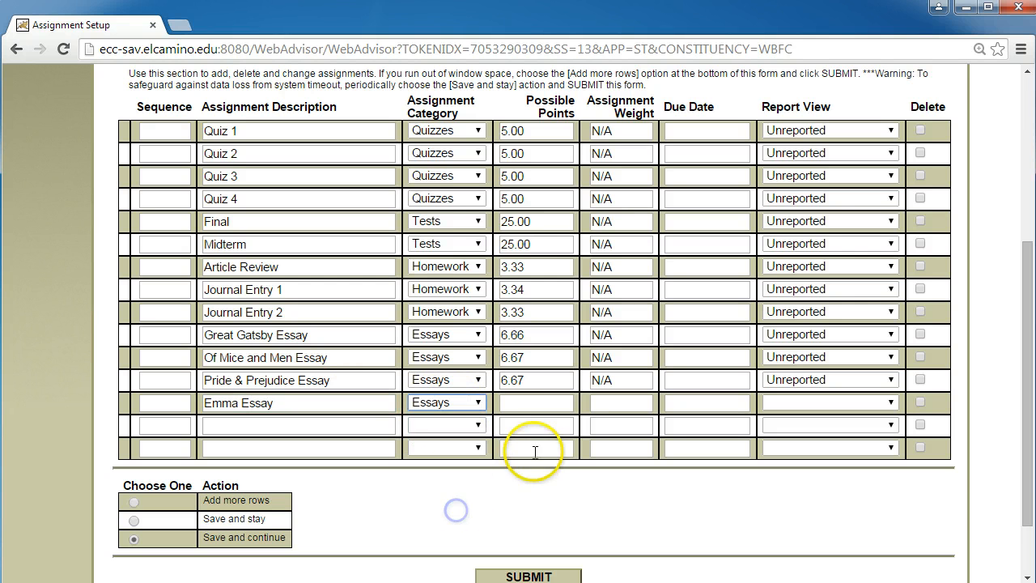
click(544, 408)
text(6)
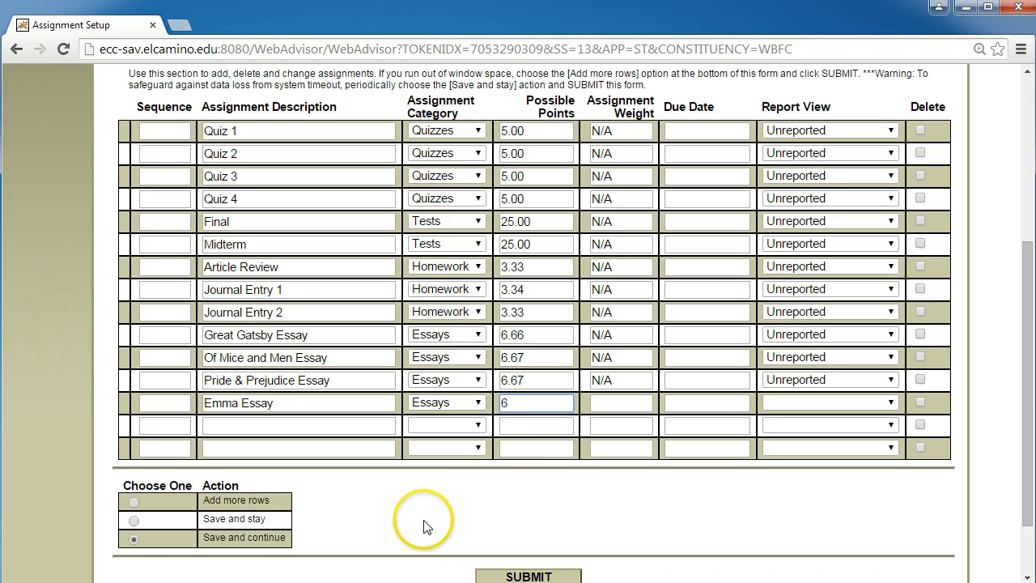
click(134, 520)
click(522, 575)
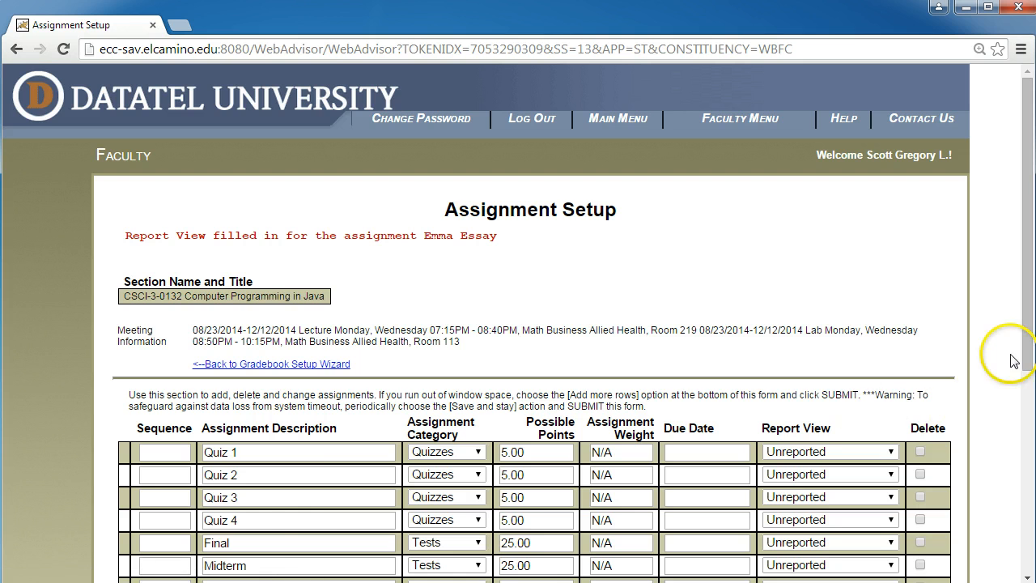
Step: Set the report view of Pride & Prejudice Essay and Of Mice and Men Essay to Description Only, and submit the form
drag(1030, 356, 1008, 509)
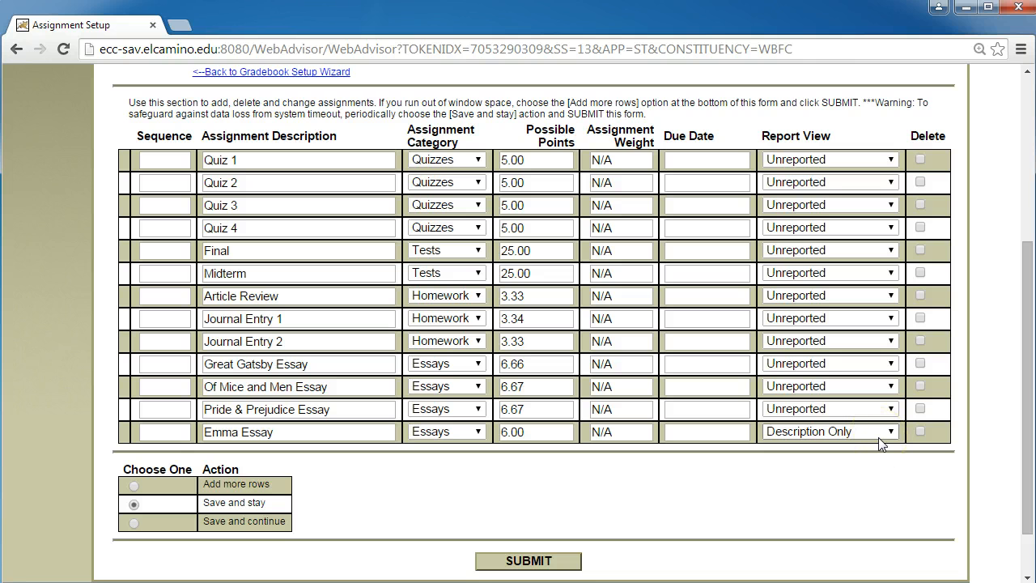
click(867, 407)
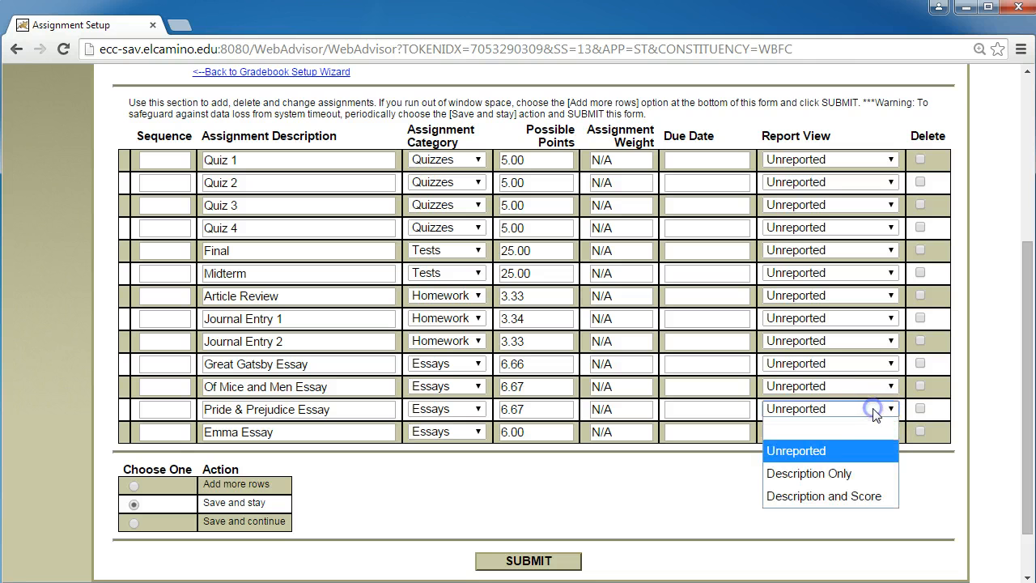
click(879, 449)
click(861, 388)
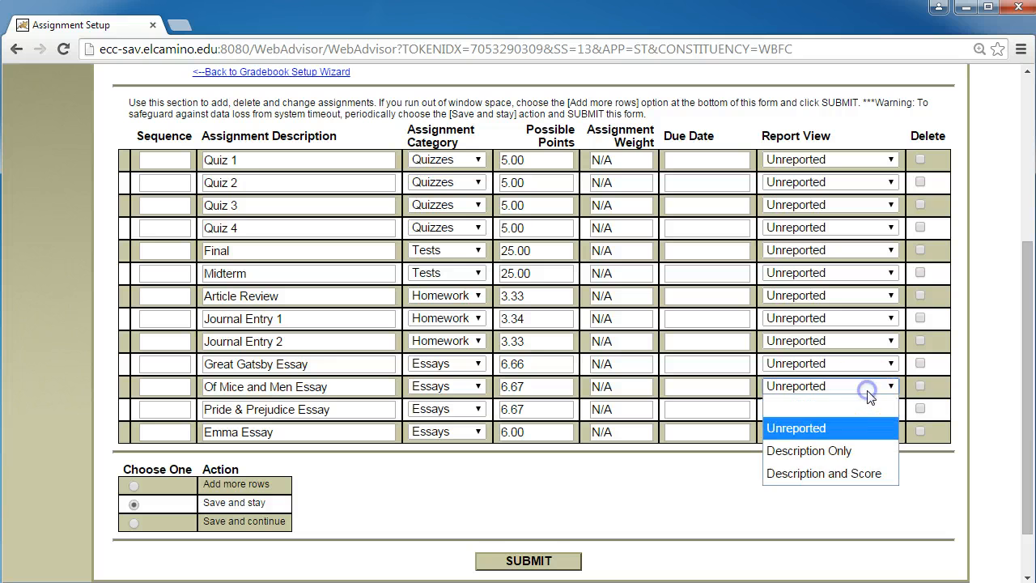
click(865, 448)
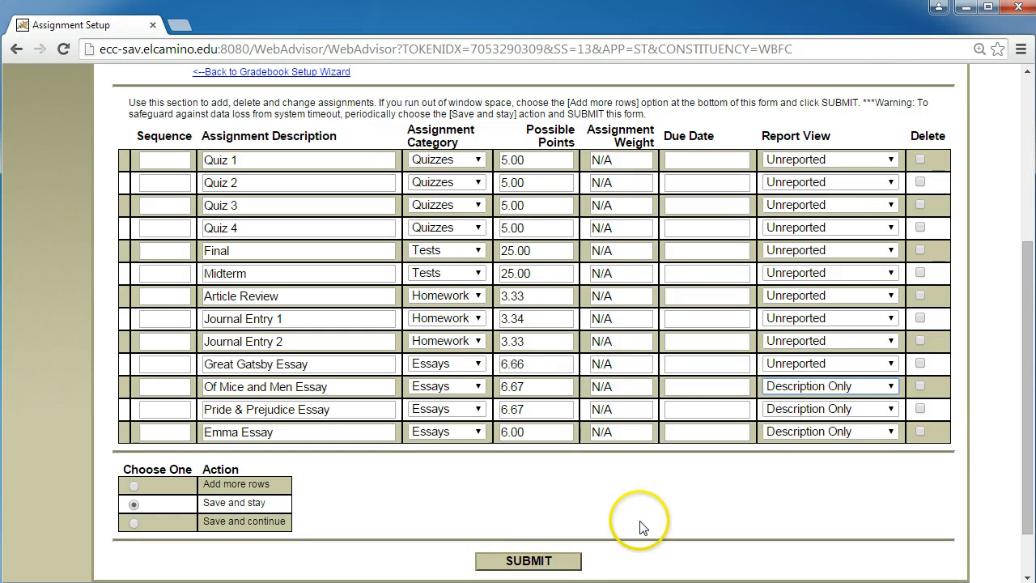
click(544, 562)
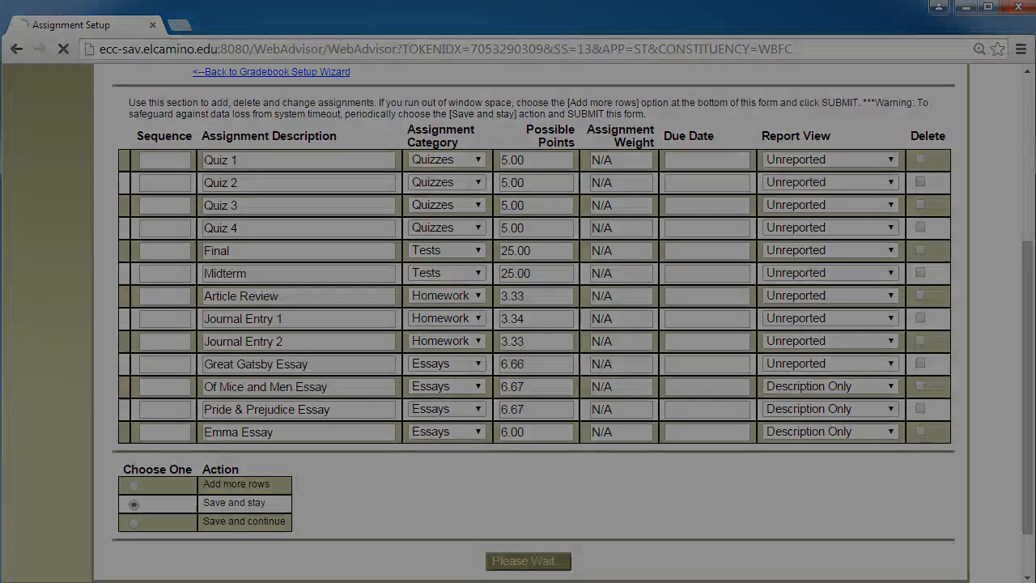